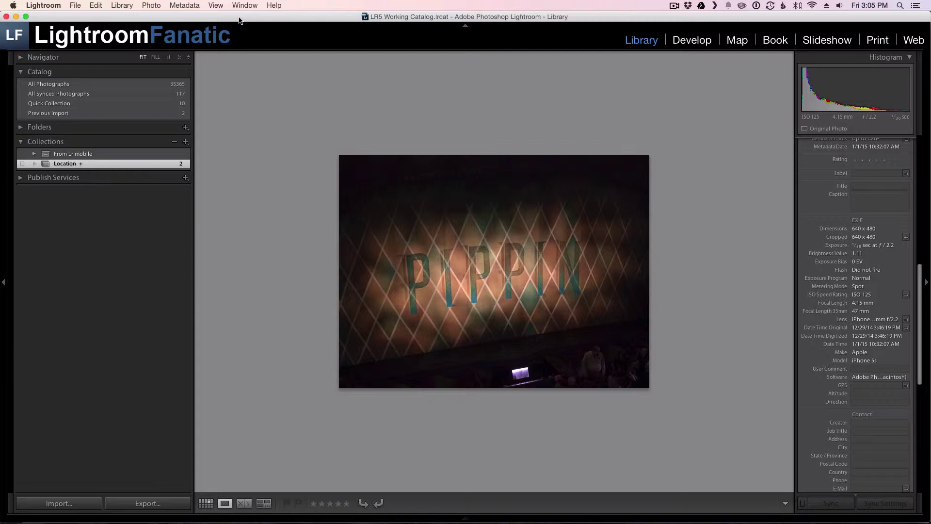
# Look over the File > Plug-in Extras submenu, then close the menus without running anything.
pyautogui.click(75, 6)
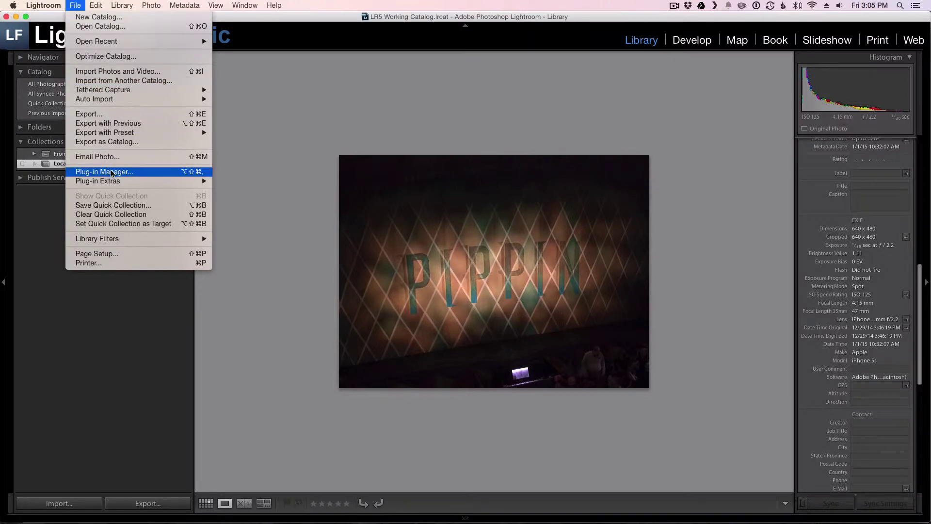
pyautogui.moveTo(112, 181)
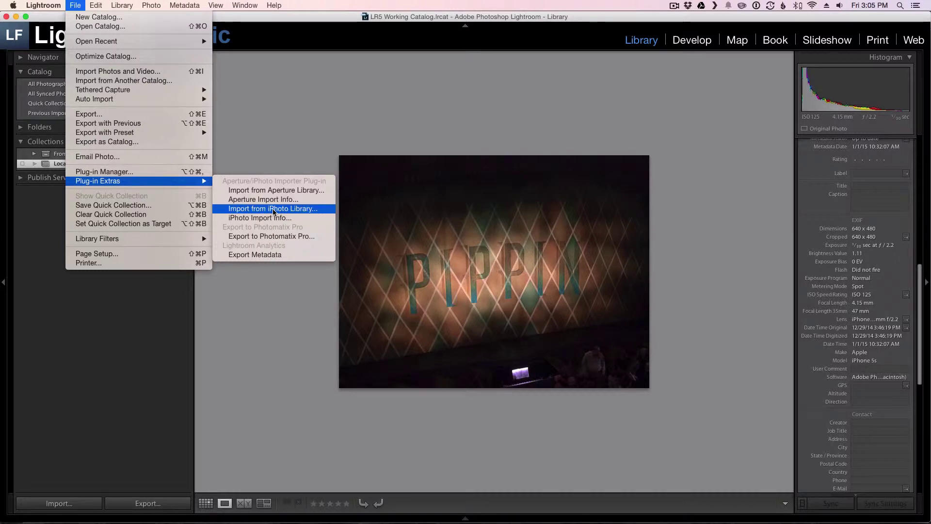
pyautogui.click(333, 92)
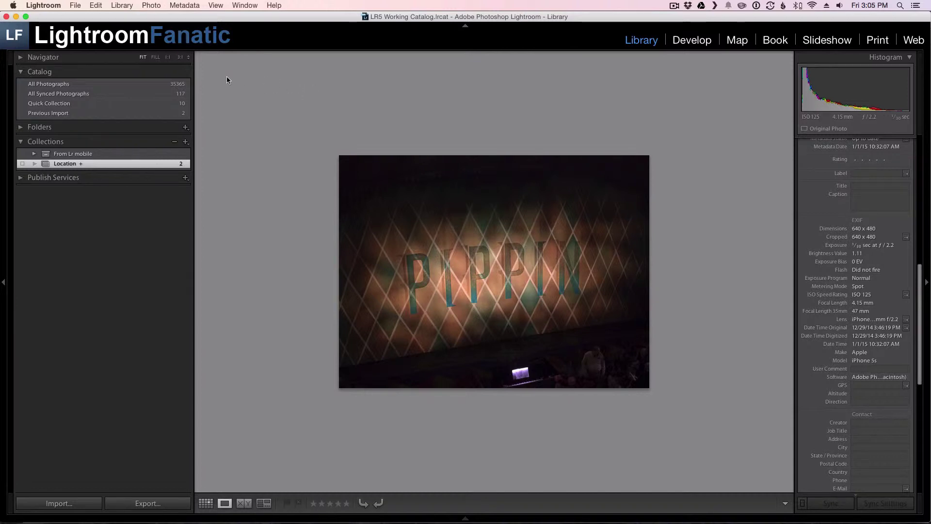
# In Plug-in Manager, disable the Aperture/iPhoto importer, Behance and Canon Tether plug-ins.
pyautogui.click(73, 5)
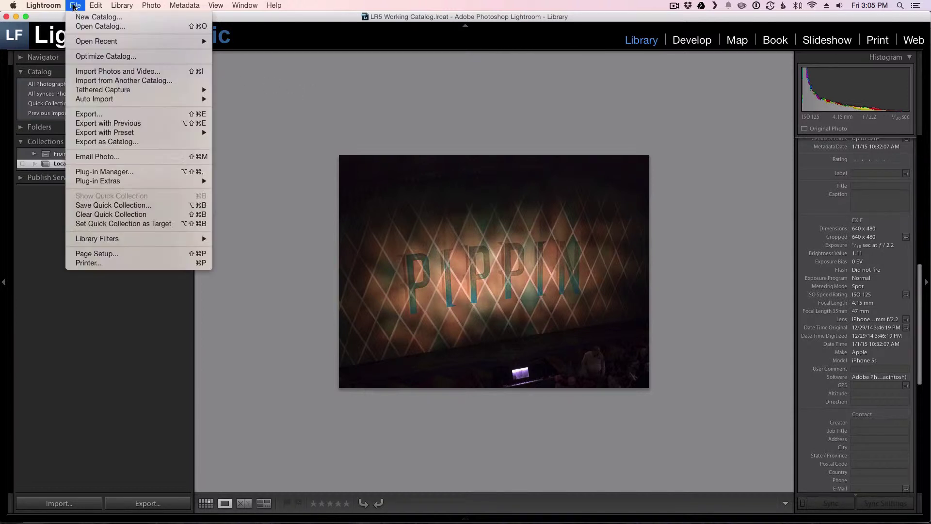
pyautogui.click(139, 174)
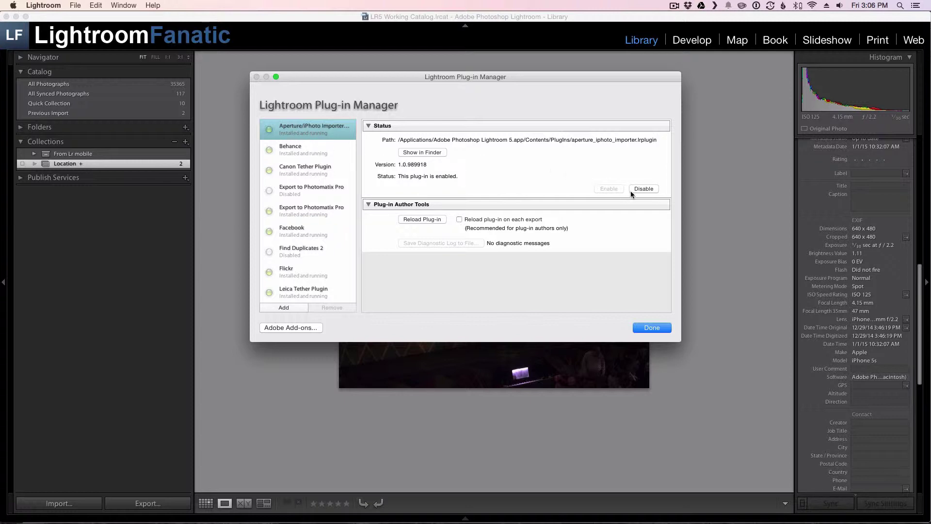
pyautogui.click(645, 188)
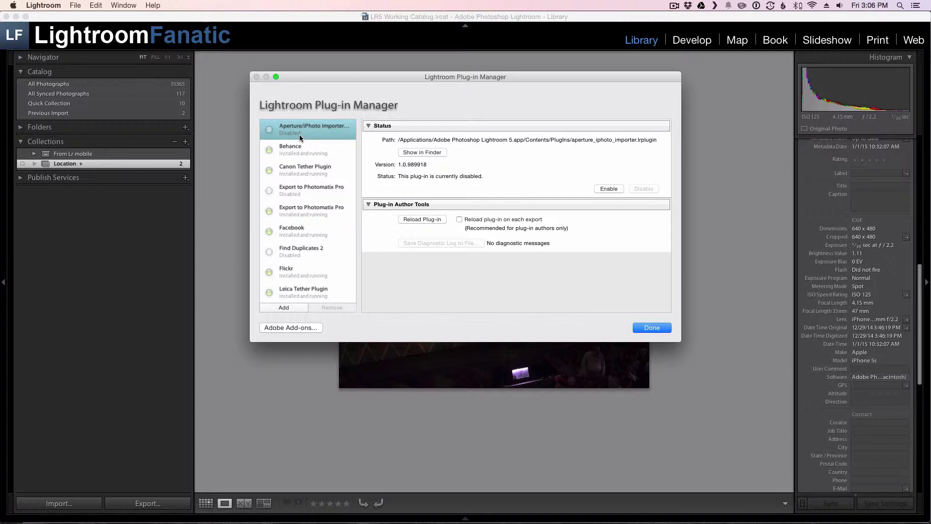
pyautogui.click(300, 152)
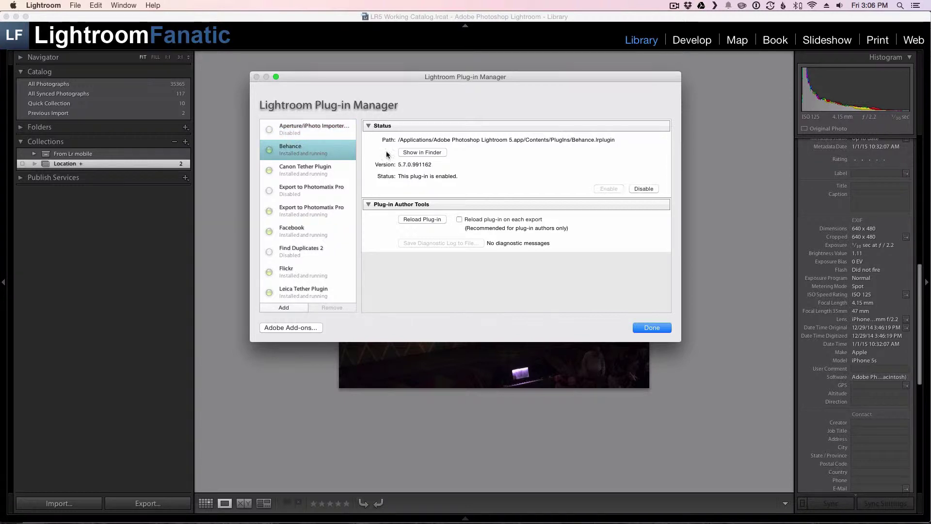
pyautogui.click(644, 189)
pyautogui.click(298, 169)
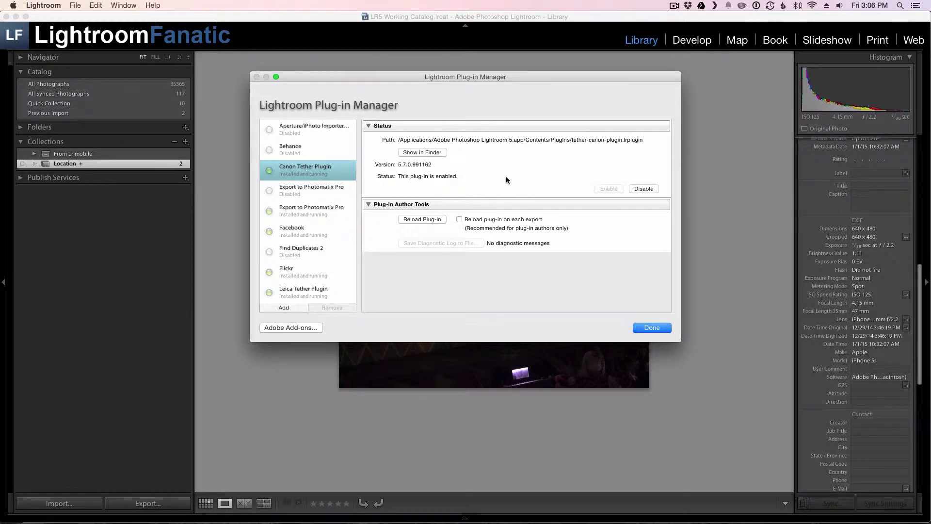
pyautogui.click(644, 189)
# Disable the Facebook, Flickr and Leica Tether plug-ins as well.
pyautogui.click(304, 232)
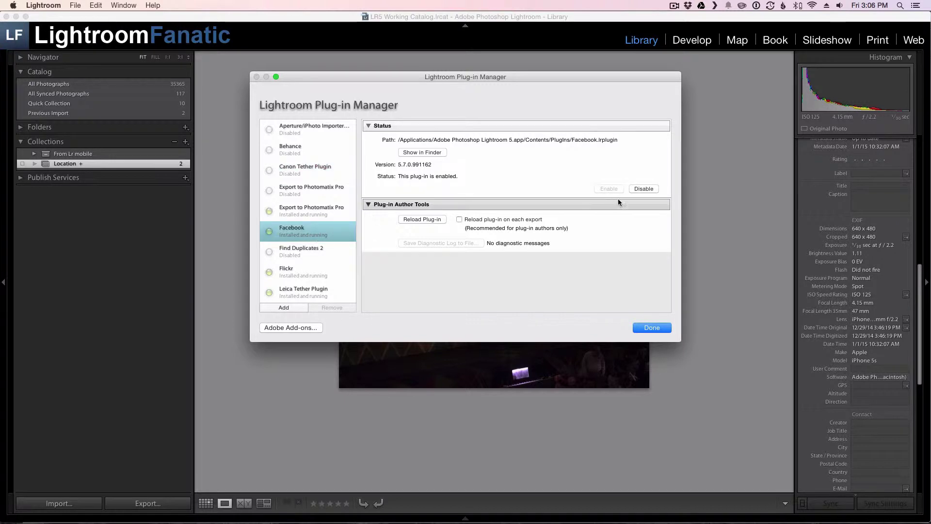
pyautogui.click(644, 189)
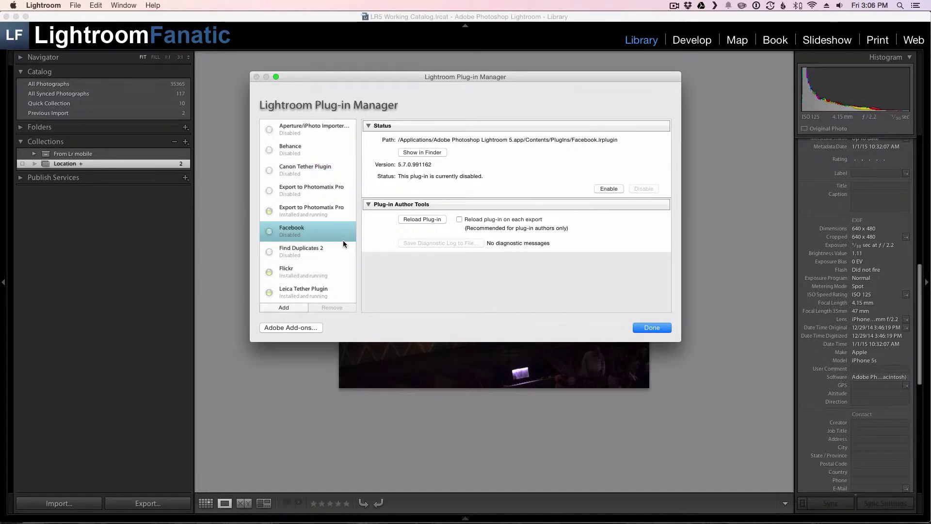
pyautogui.click(316, 271)
pyautogui.click(641, 190)
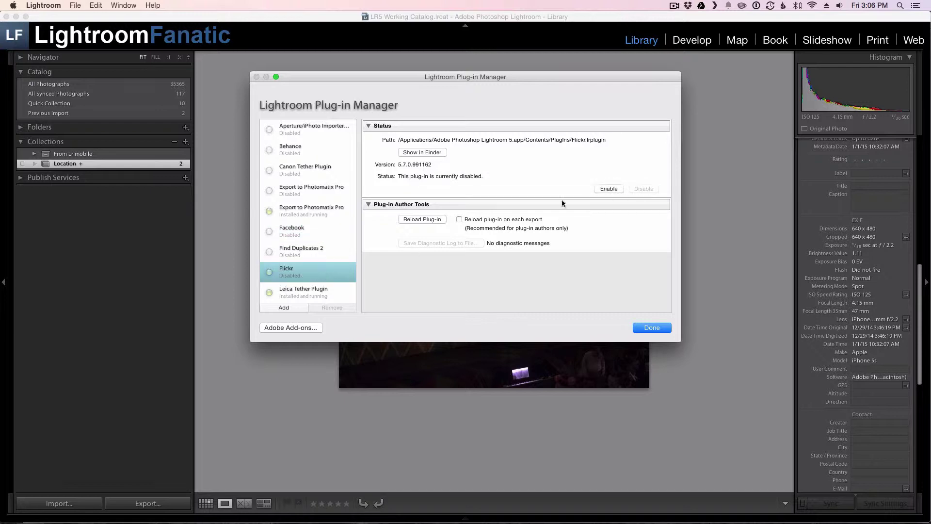
pyautogui.click(335, 290)
pyautogui.click(644, 189)
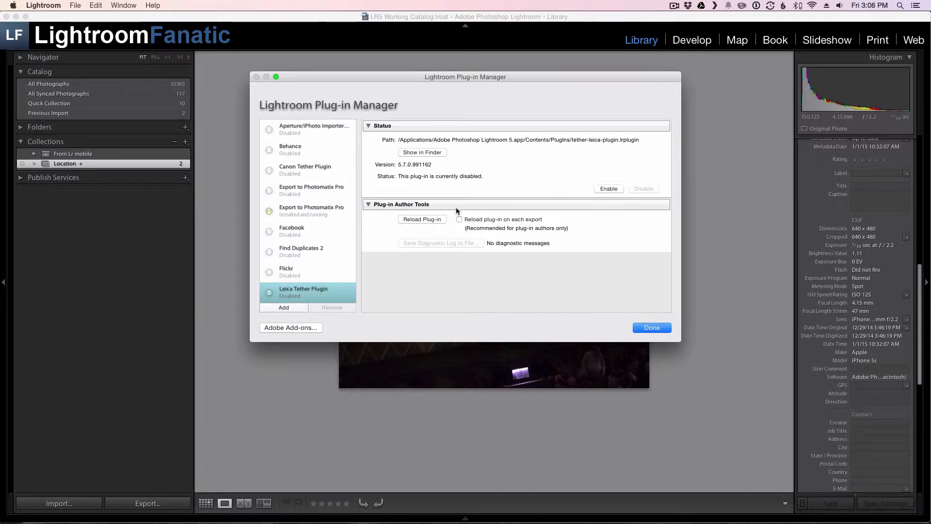
# Remove the Find Duplicates 2 plug-in from the installed plug-ins list.
pyautogui.scroll(-5, 308, 261)
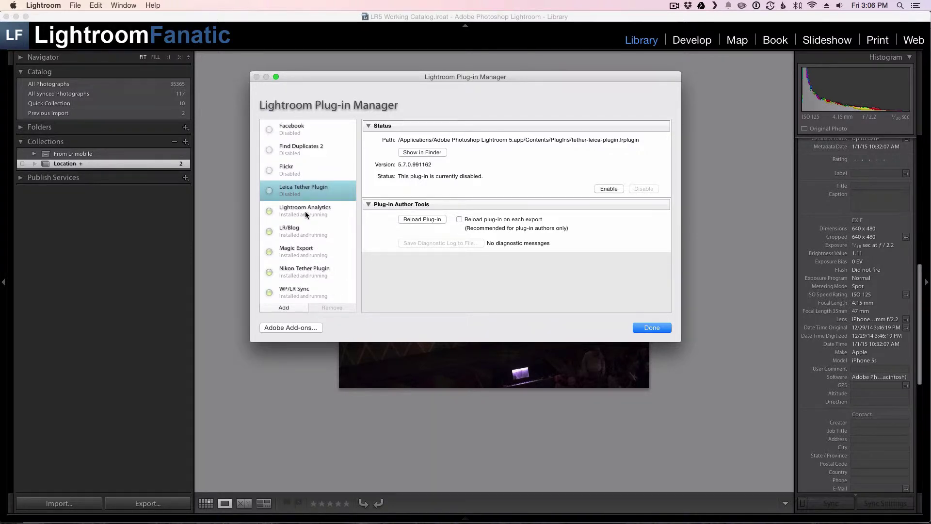
pyautogui.scroll(4, 305, 214)
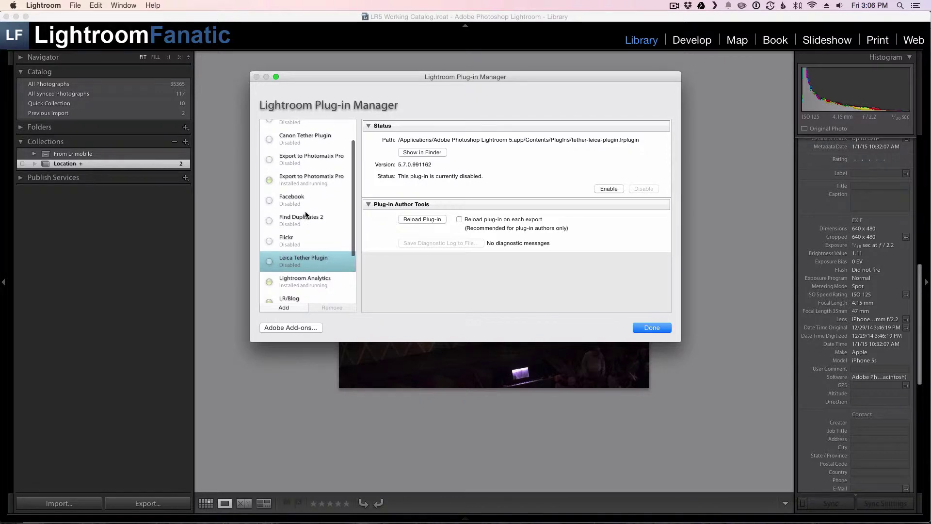
pyautogui.click(306, 218)
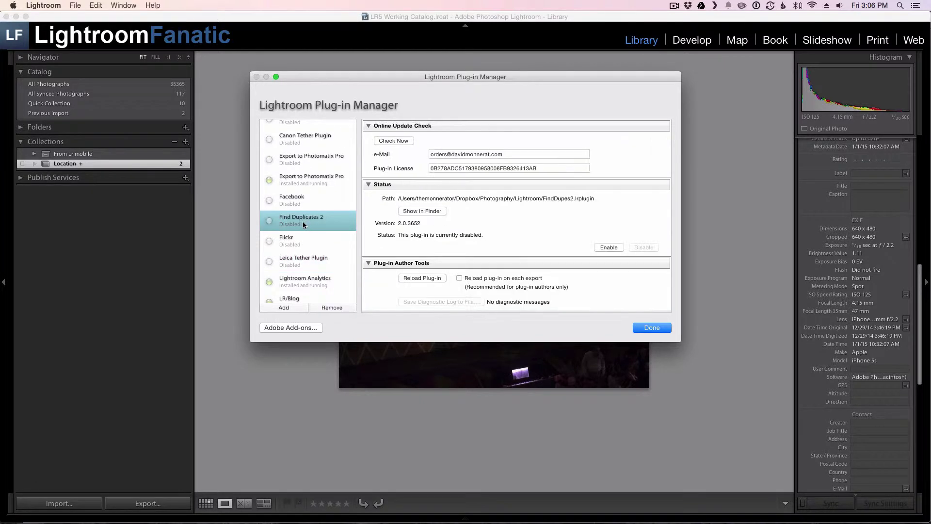
pyautogui.click(334, 307)
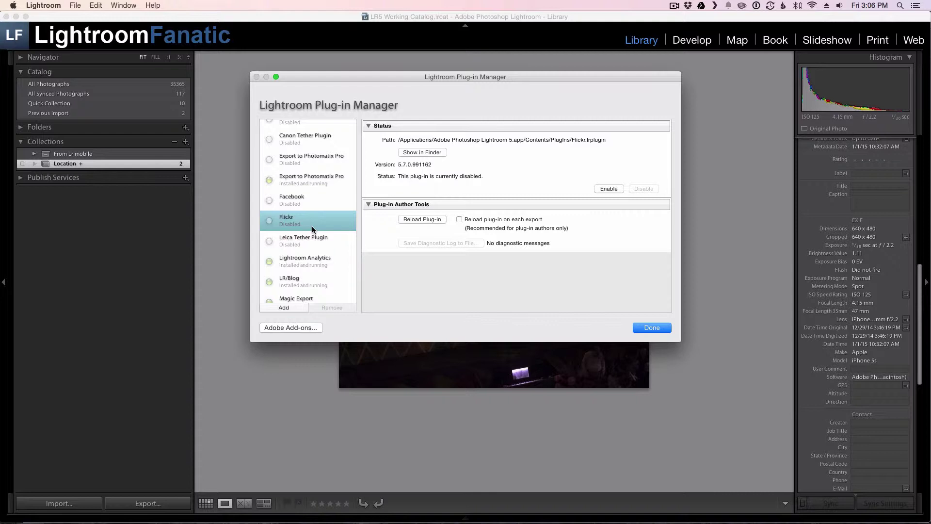
# Review the status of the Aperture/iPhoto importer, Behance and Export to Photomatix Pro plug-ins.
pyautogui.scroll(3, 312, 226)
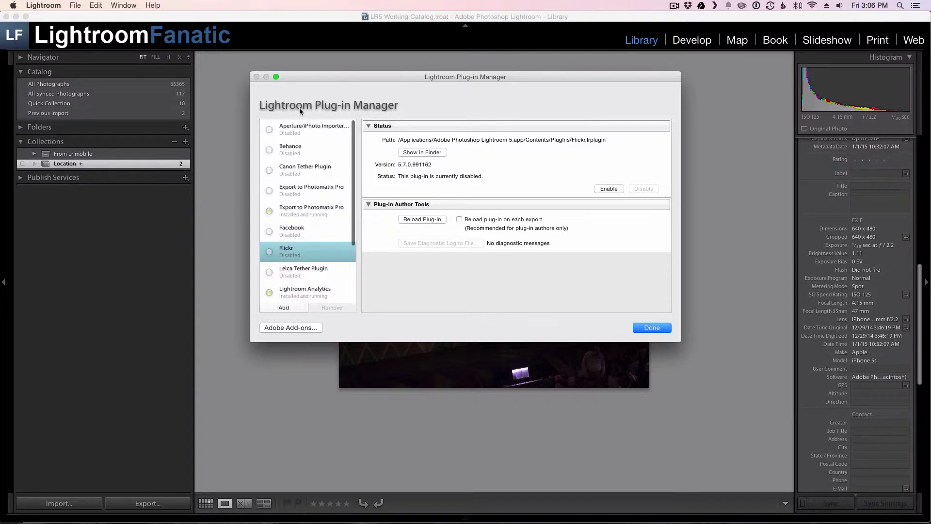
pyautogui.click(302, 134)
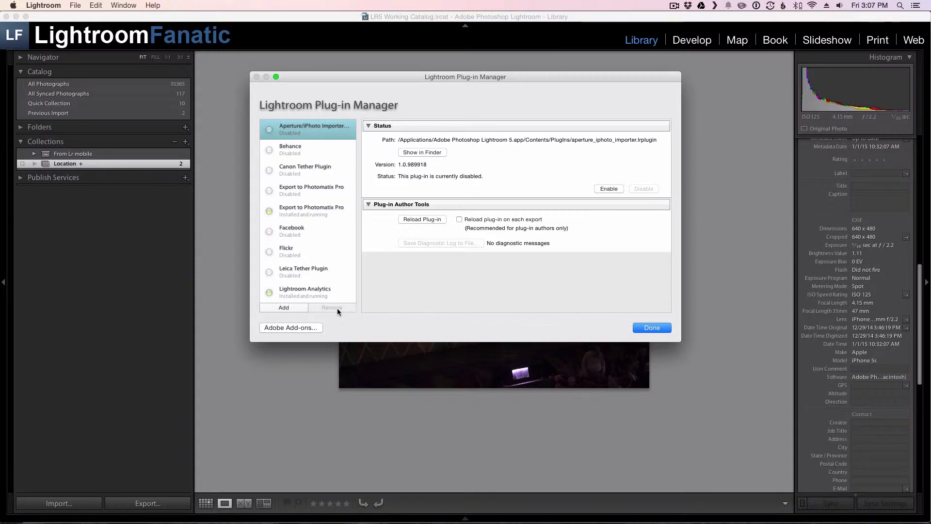
pyautogui.click(303, 153)
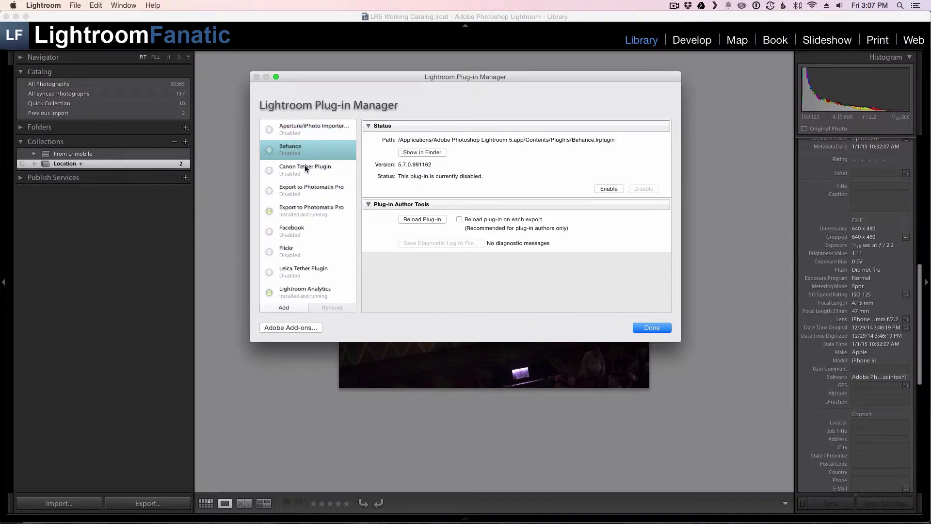
pyautogui.scroll(-1, 306, 169)
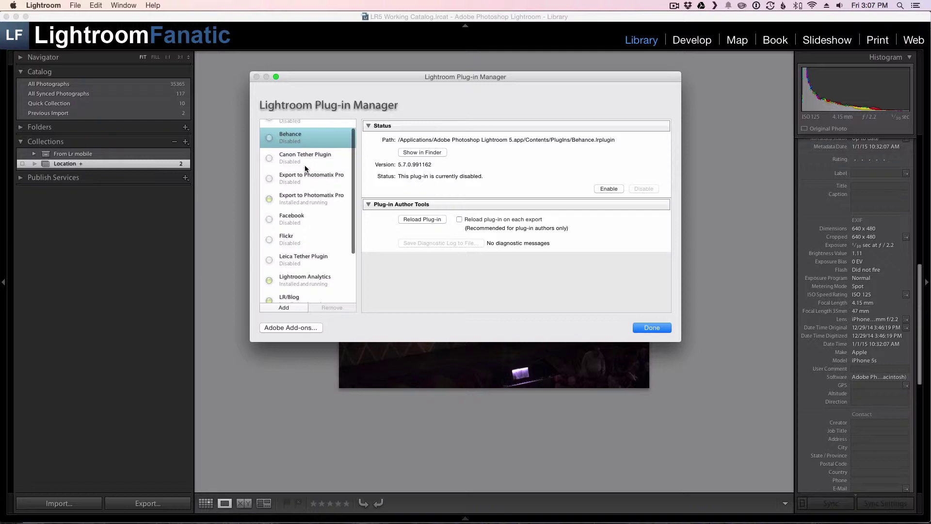
pyautogui.click(319, 200)
# Inspect the Lightroom Analytics, LR/Blog, WP/LR Sync and Magic Export plug-ins further down the list.
pyautogui.scroll(-2, 324, 219)
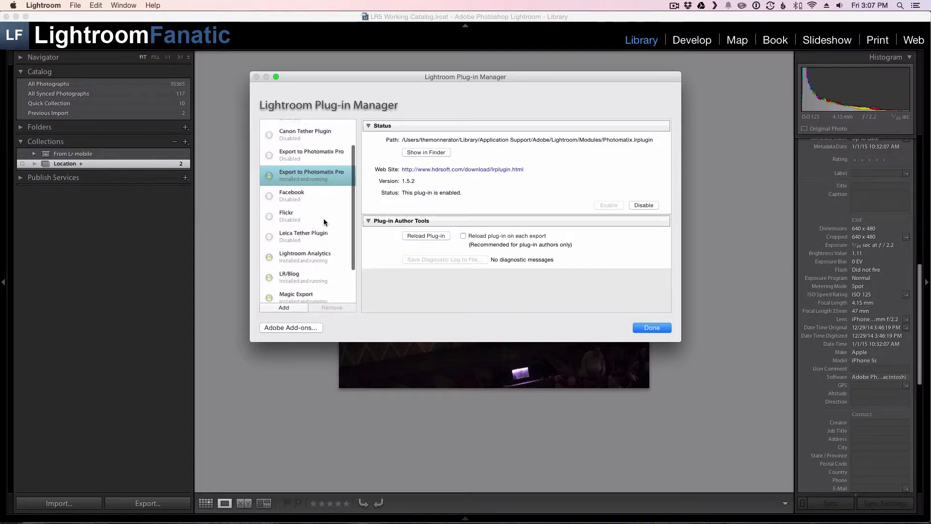
pyautogui.scroll(-2, 324, 221)
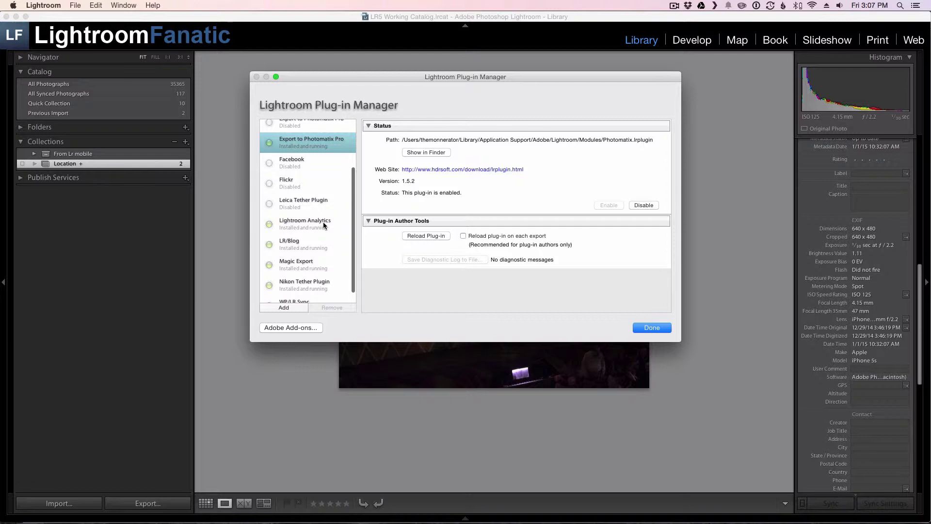
pyautogui.click(320, 223)
pyautogui.click(313, 244)
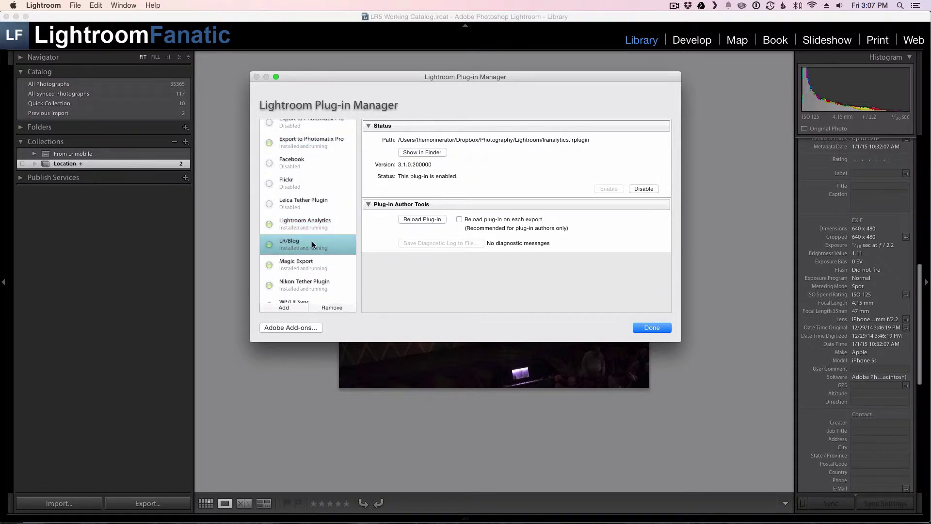
pyautogui.scroll(-1, 313, 244)
pyautogui.scroll(-1, 315, 262)
pyautogui.click(316, 286)
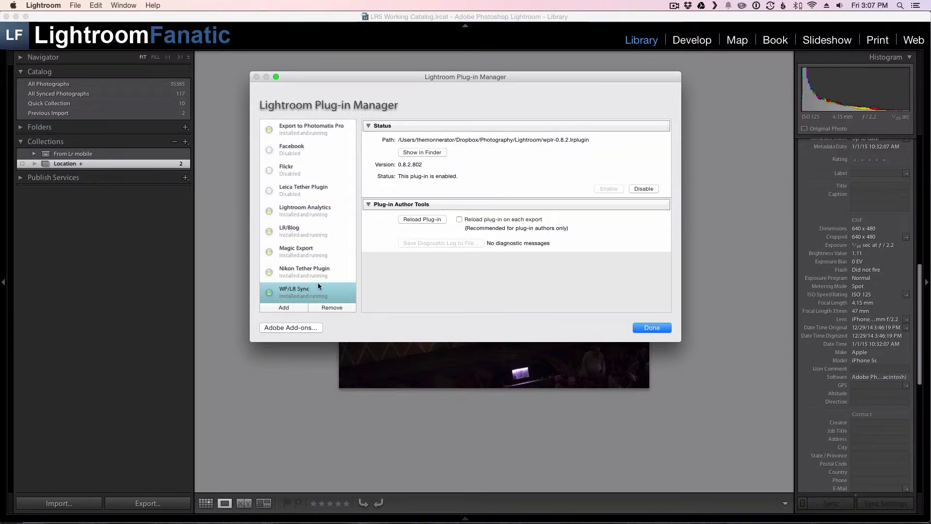
pyautogui.click(311, 269)
pyautogui.click(308, 254)
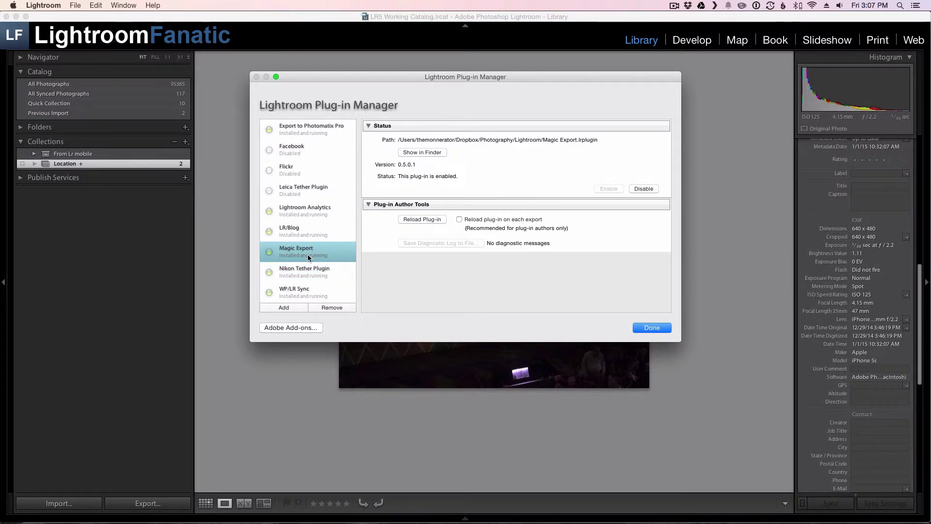
pyautogui.scroll(5, 307, 255)
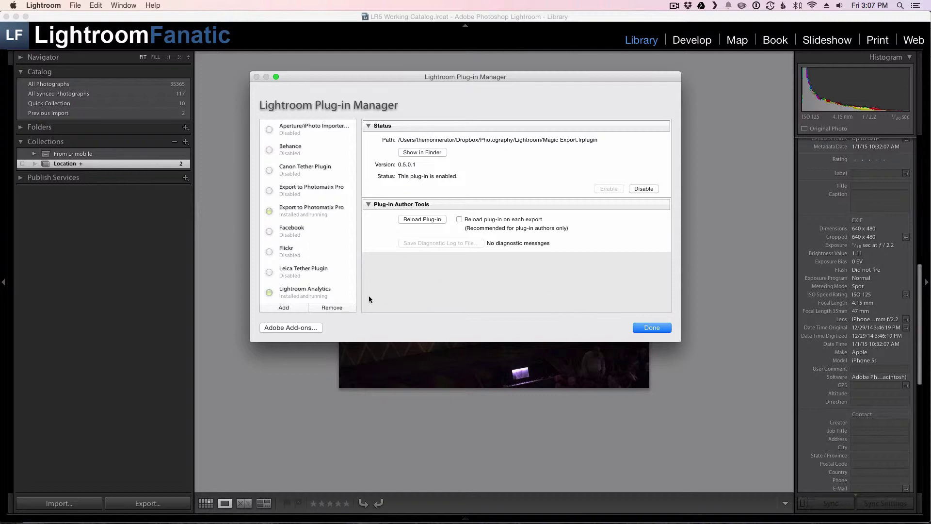
# Close Plug-in Manager and confirm File > Plug-in Extras lists only Photomatix and Lightroom Analytics items.
pyautogui.click(654, 328)
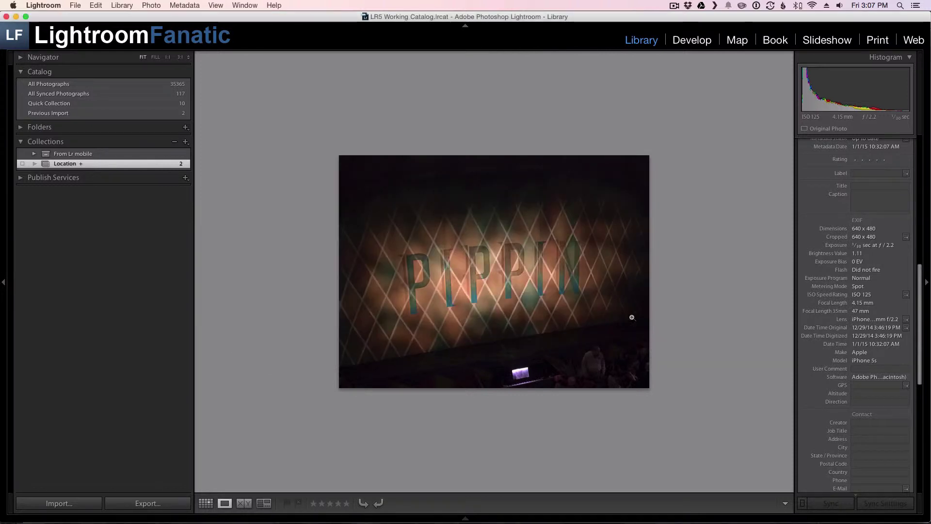
pyautogui.click(77, 5)
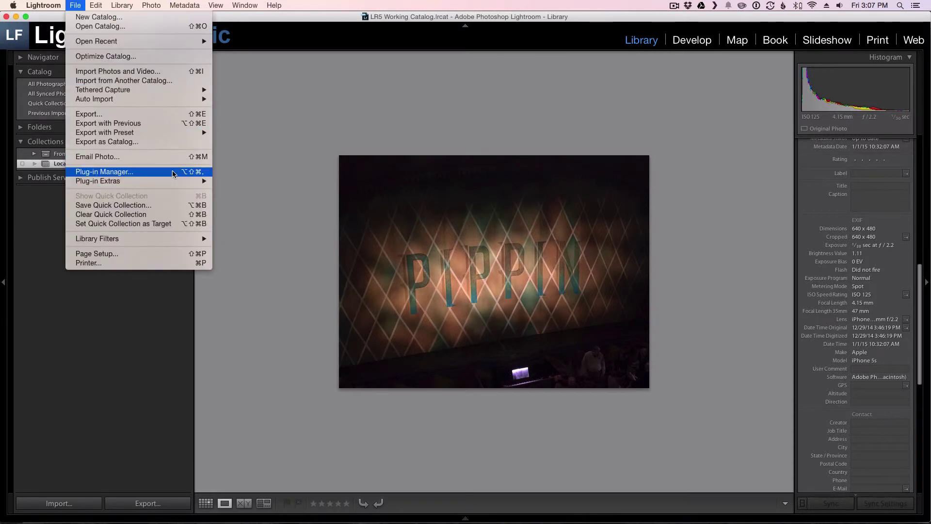
pyautogui.moveTo(175, 181)
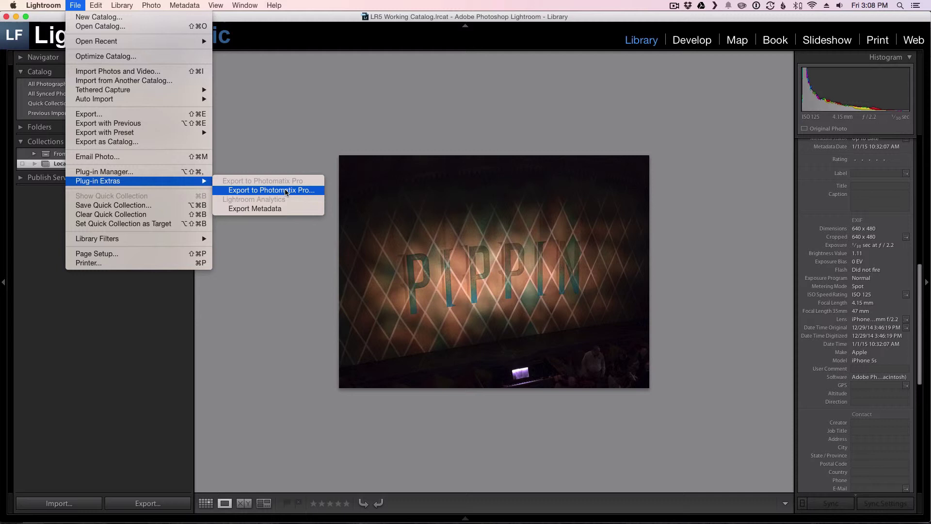
pyautogui.click(298, 174)
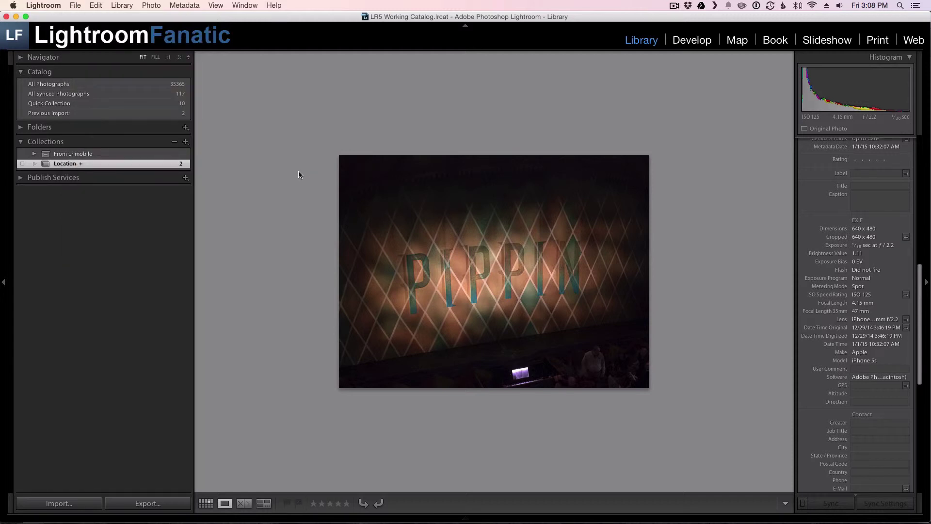